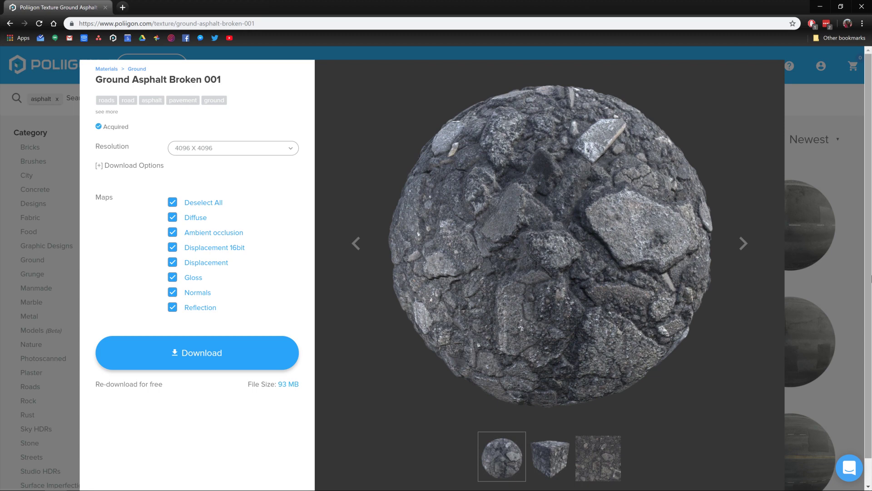
- Keep Ground Asphalt Broken 001 at 4096 X 4096 resolution with all maps ticked
left_click(203, 147)
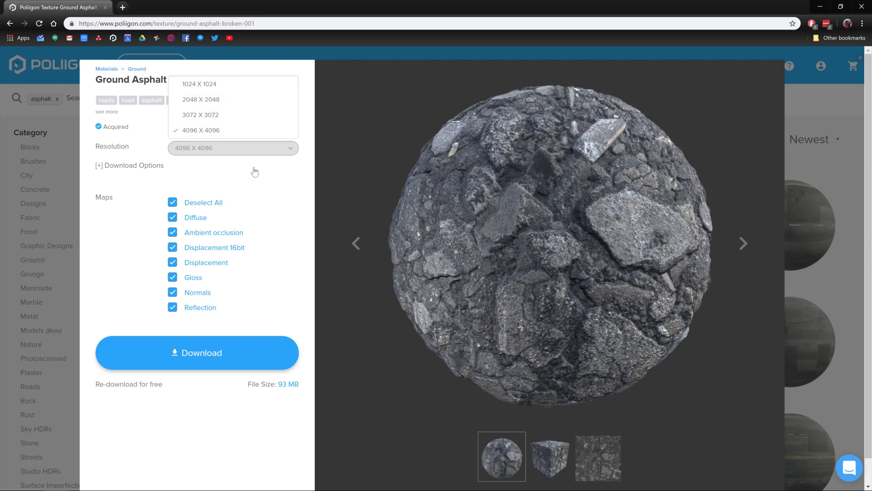
left_click(268, 179)
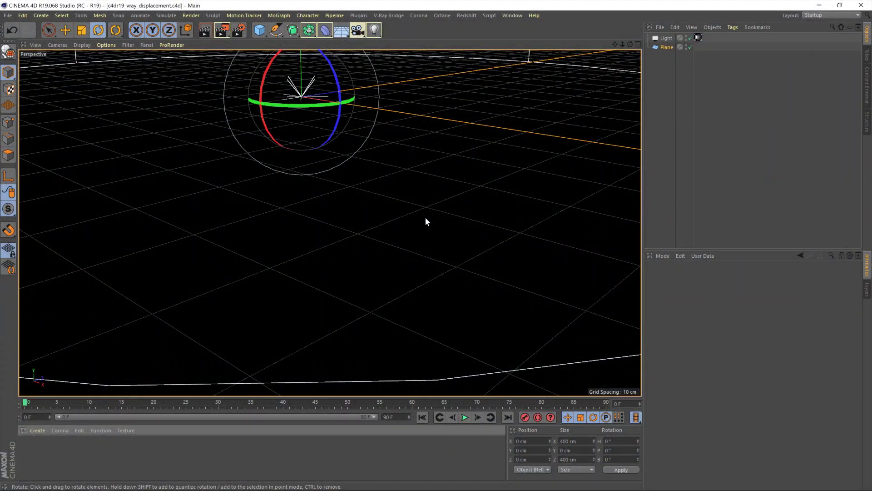
- Zoom and orbit the Perspective view so the grid plane and light fill the frame
scroll(424, 212, "down", 8)
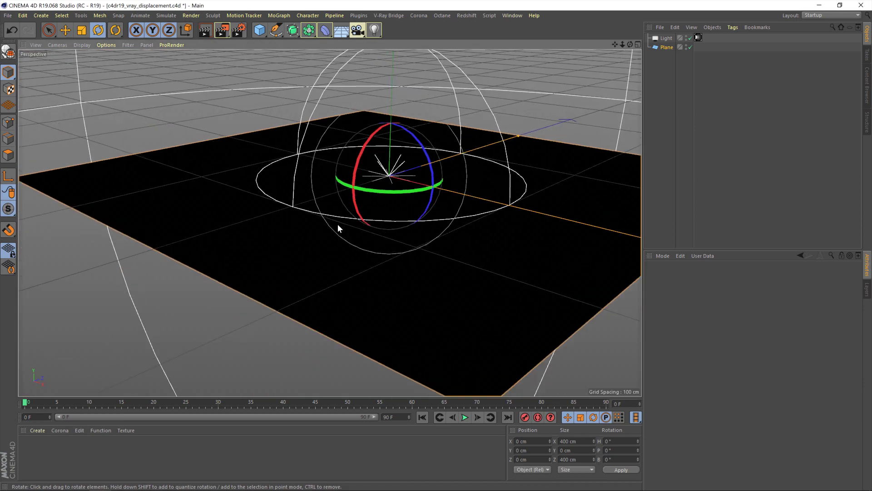
left_click_drag(444, 227, 492, 246, "alt")
scroll(492, 247, "up", 5)
scroll(399, 164, "down", 3)
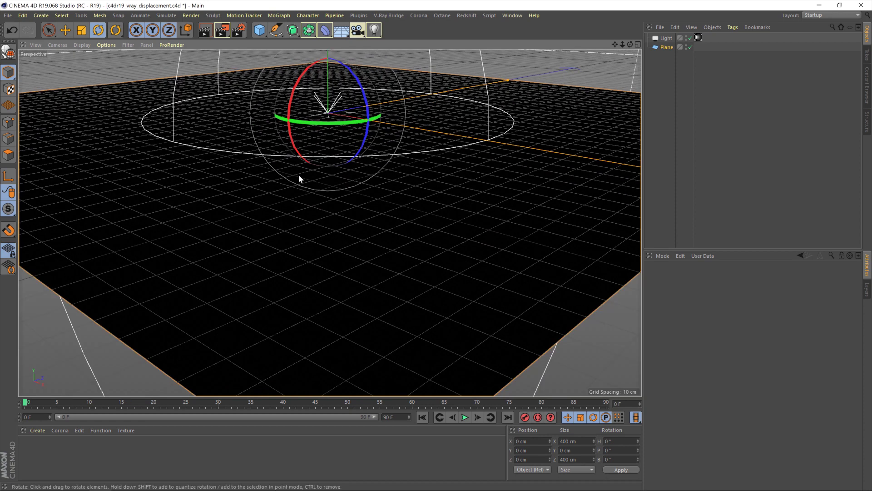
left_click(359, 15)
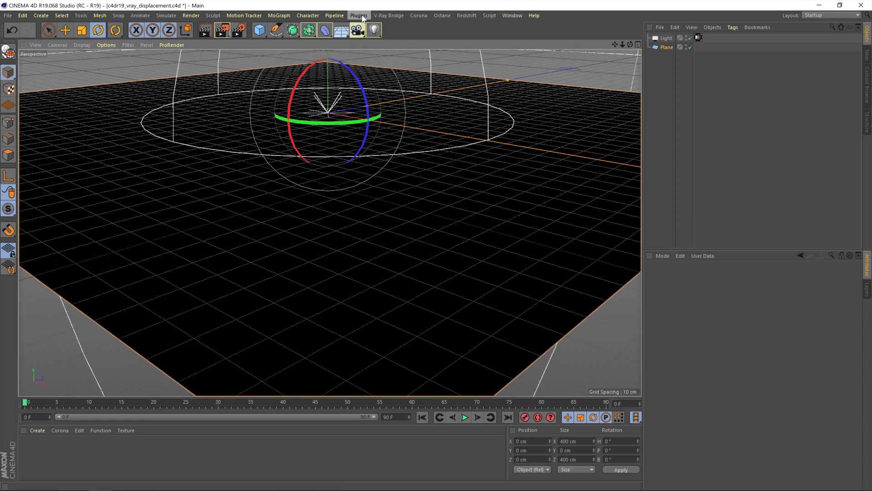
- Launch the Poliigon Material Converter and pick the GroundAsphaltBroken001 texture folder
left_click(370, 55)
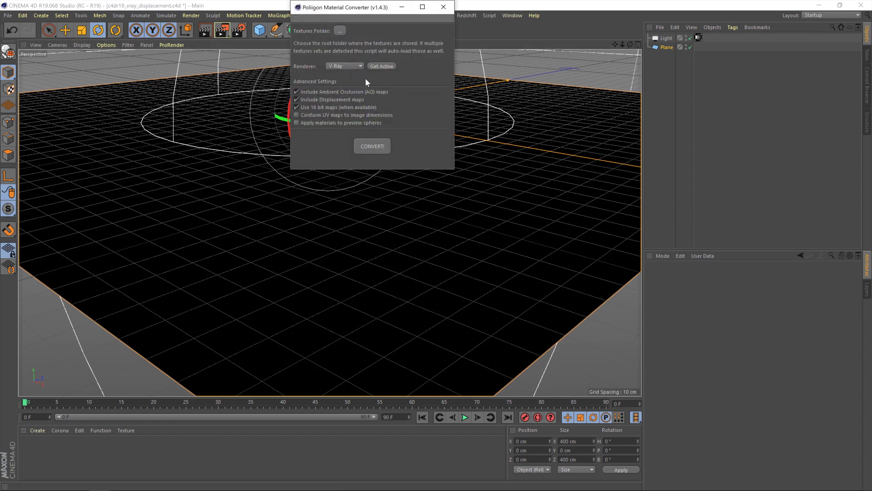
left_click(340, 30)
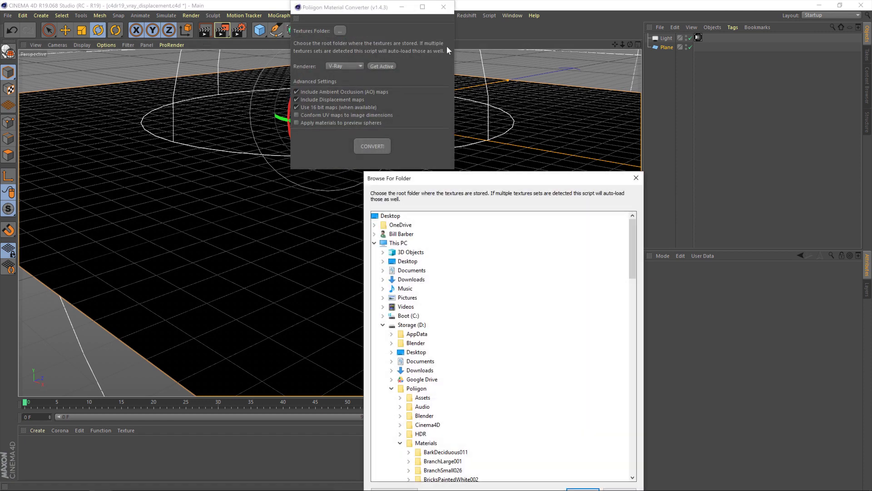
left_click_drag(454, 185, 443, 83)
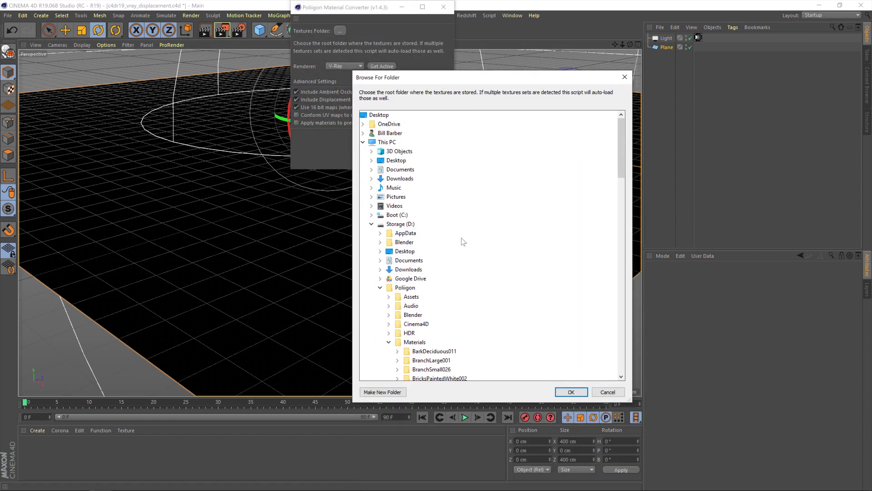
scroll(491, 285, "down", 15)
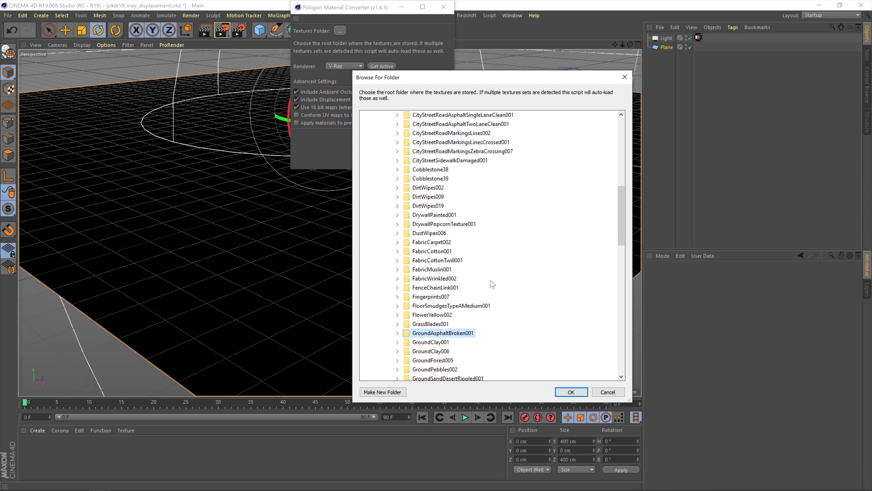
double_click(440, 334)
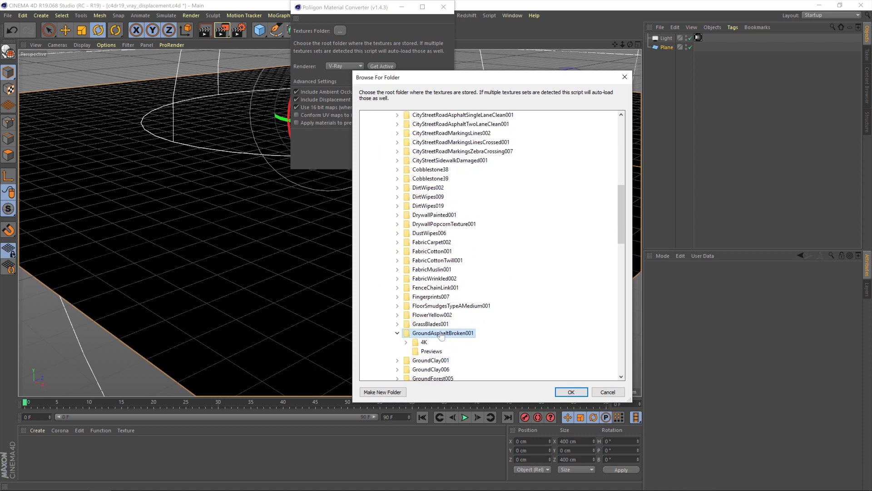
left_click(570, 392)
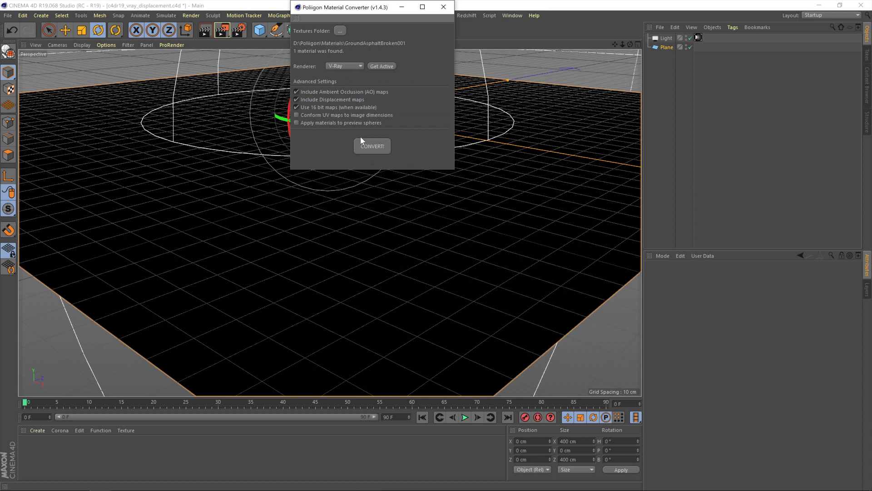
- Convert the textures into V-Ray materials, acknowledge completion, and close the converter
left_click(362, 145)
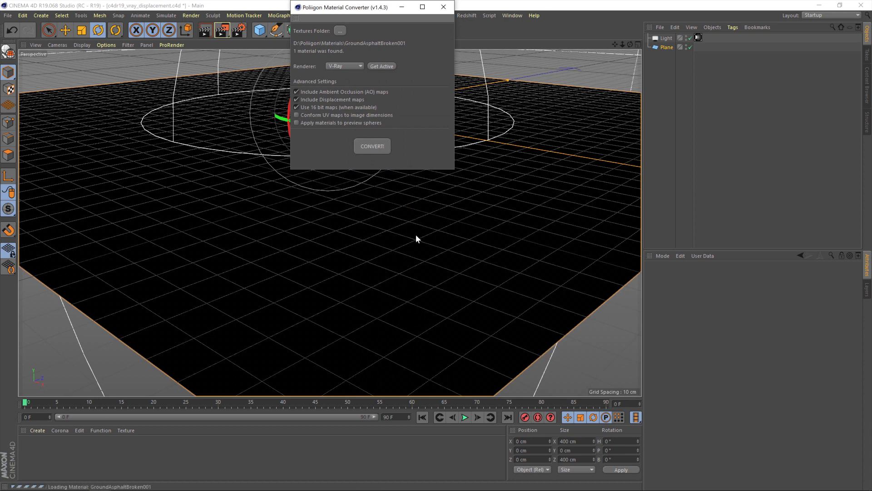
left_click(462, 278)
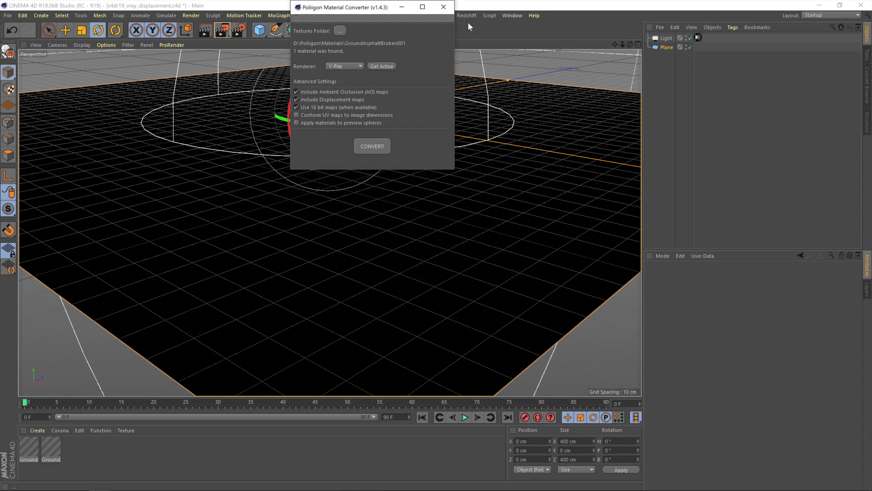
left_click(443, 7)
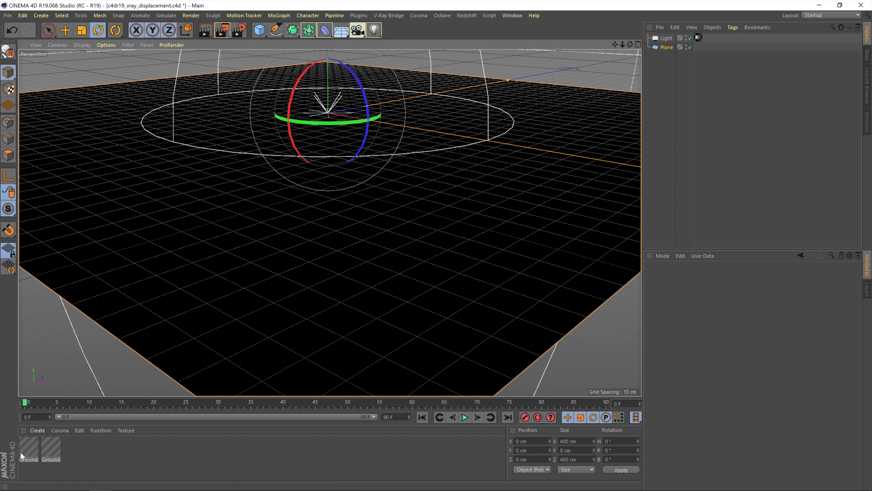
- Apply the GroundAsphaltBroken001_4K_Displacement and GroundAsphaltBroken001_4K materials to the Plane
left_click(36, 448)
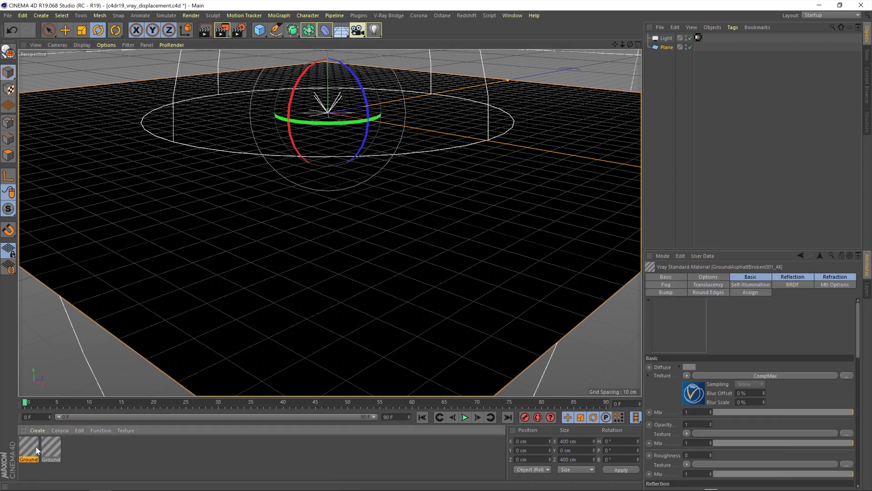
left_click(53, 450)
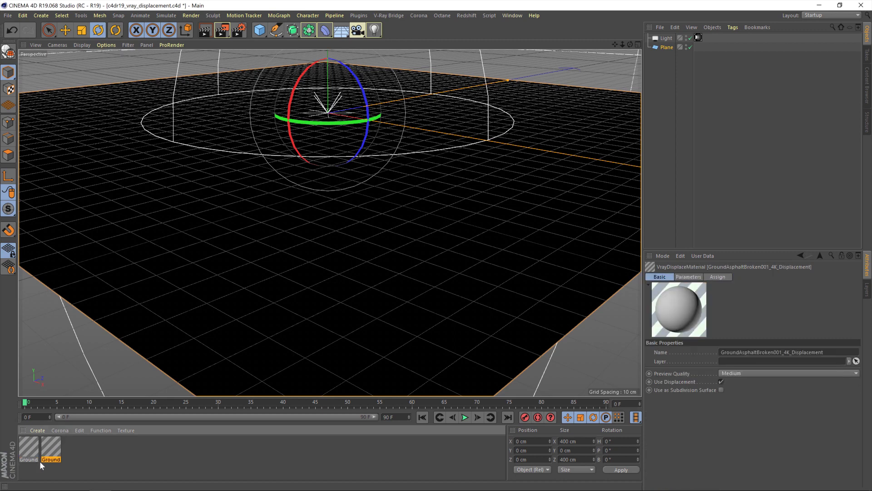
left_click_drag(50, 457, 664, 47)
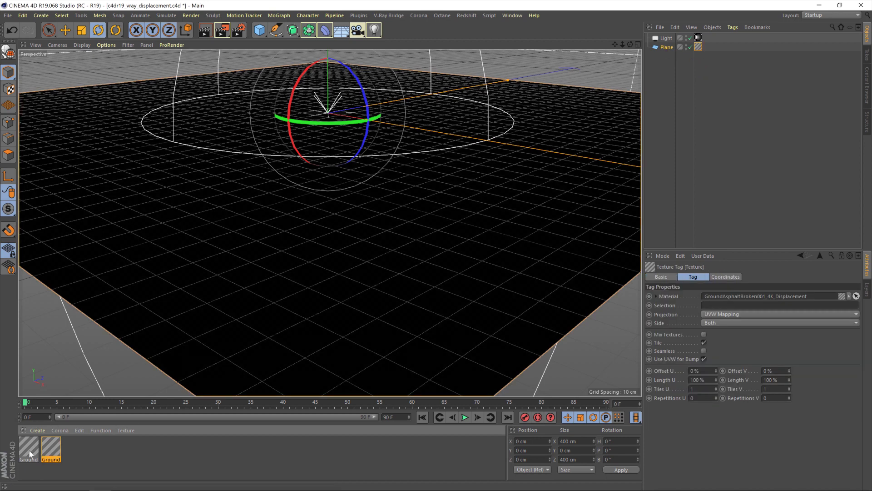
left_click_drag(30, 452, 666, 48)
left_click(698, 46)
left_click(707, 46)
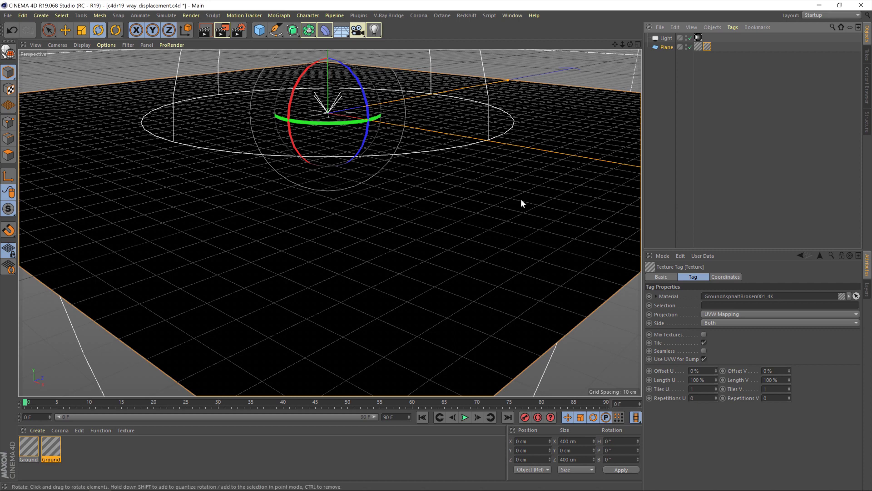
- Set Tiles U and Tiles V to 3 on the asphalt material's texture tag
double_click(702, 389)
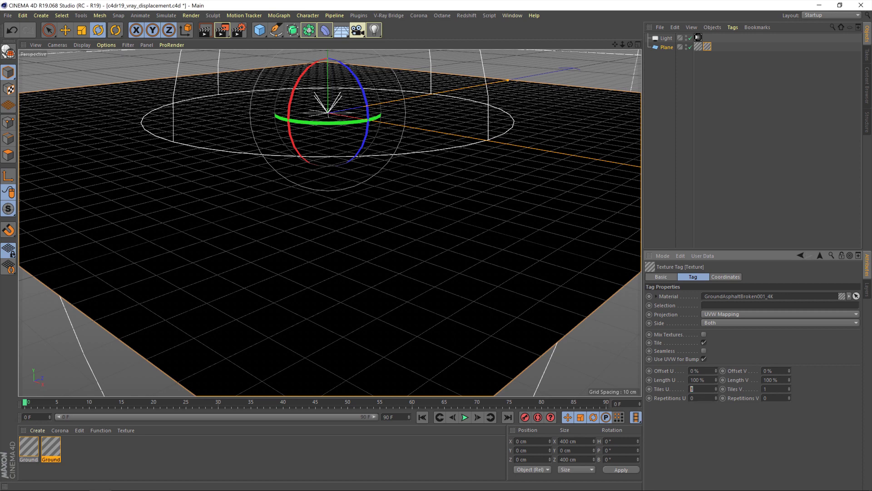
type("3")
key("Tab")
key("Num_Lock")
type("3")
key("Return")
- Set Tiles U and Tiles V to 3 on the displacement texture tag too
left_click(698, 47)
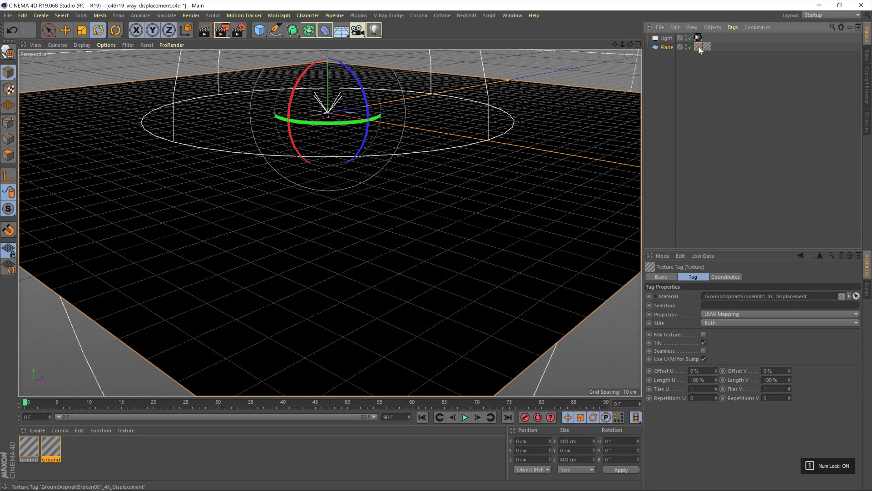
double_click(701, 389)
type("3")
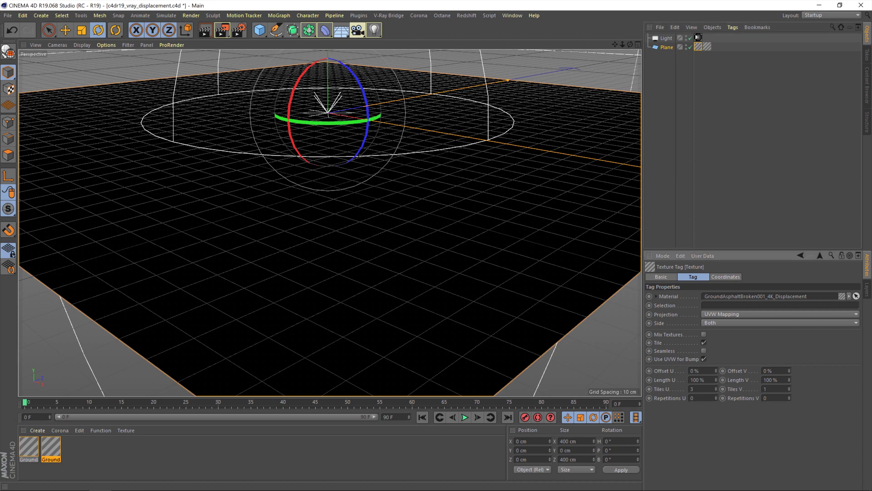
key("Tab")
type("3")
key("Return")
scroll(436, 288, "up", 3)
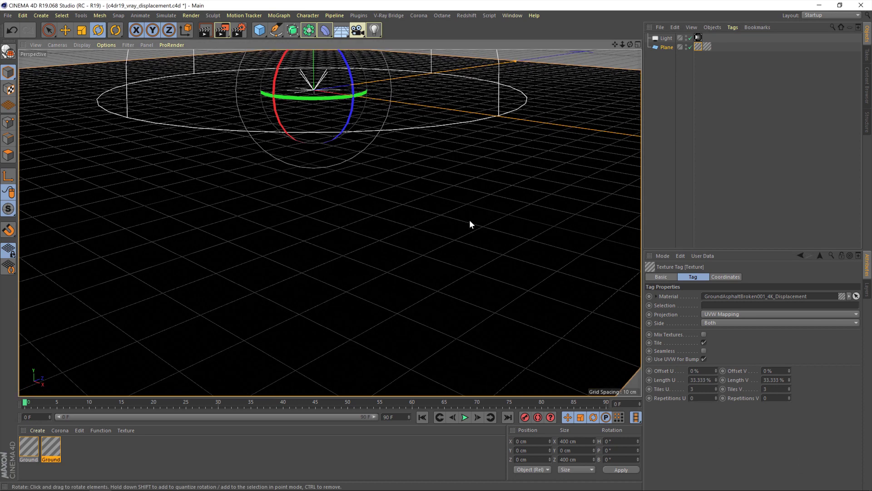
- Render the tiled plane to the Picture Viewer, showing flat broken slabs, then close it
scroll(430, 226, "up", 2)
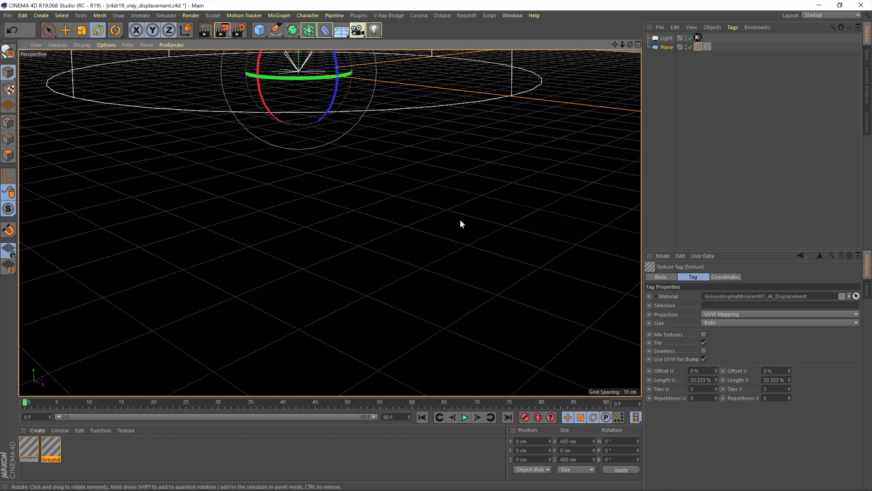
left_click(225, 32)
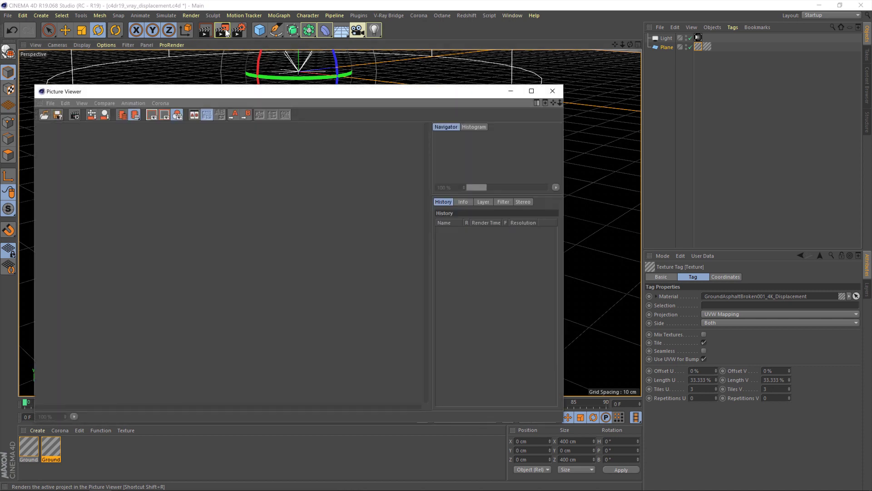
left_click_drag(359, 94, 415, 37)
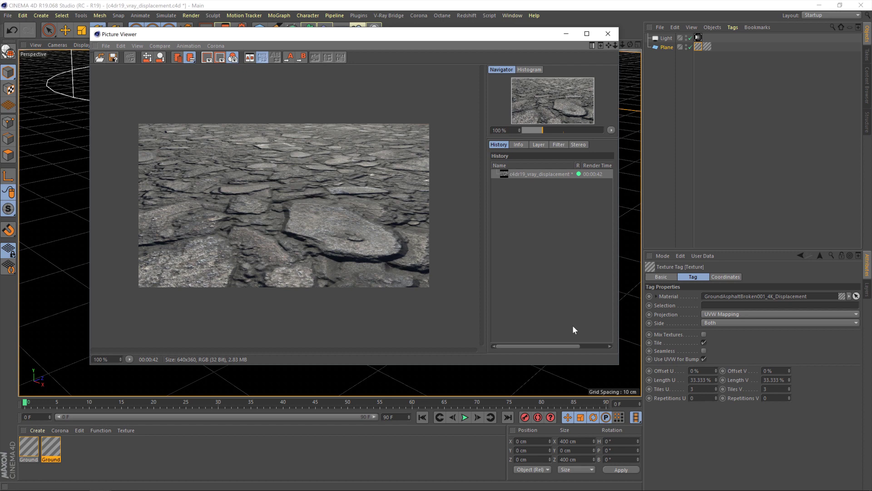
left_click(607, 34)
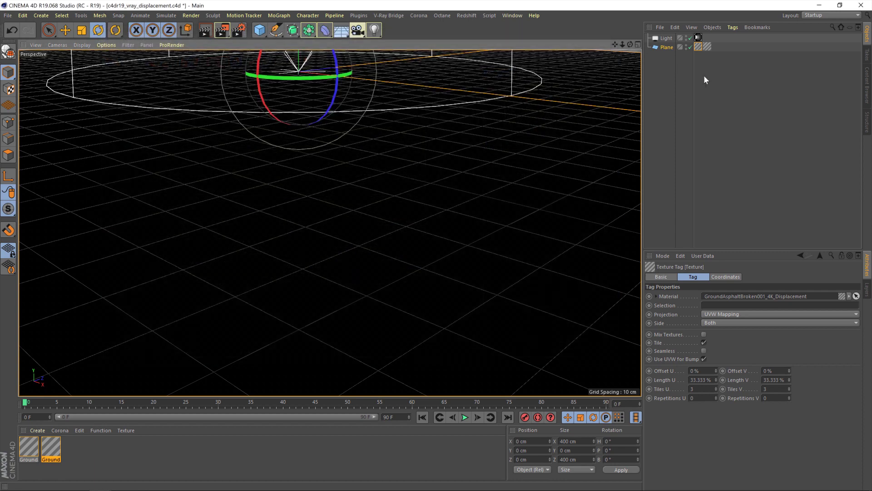
- Open the displacement material's Parameters and leave Displacement type at 2D Mapping
double_click(702, 47)
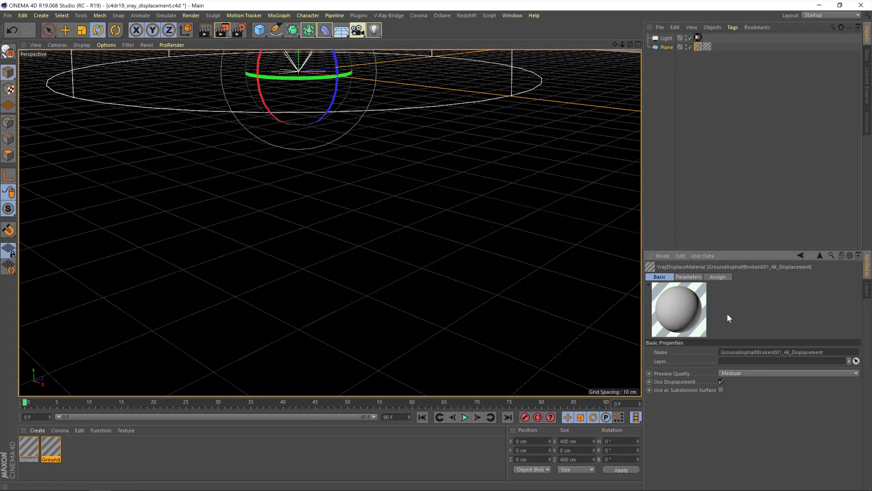
left_click(690, 277)
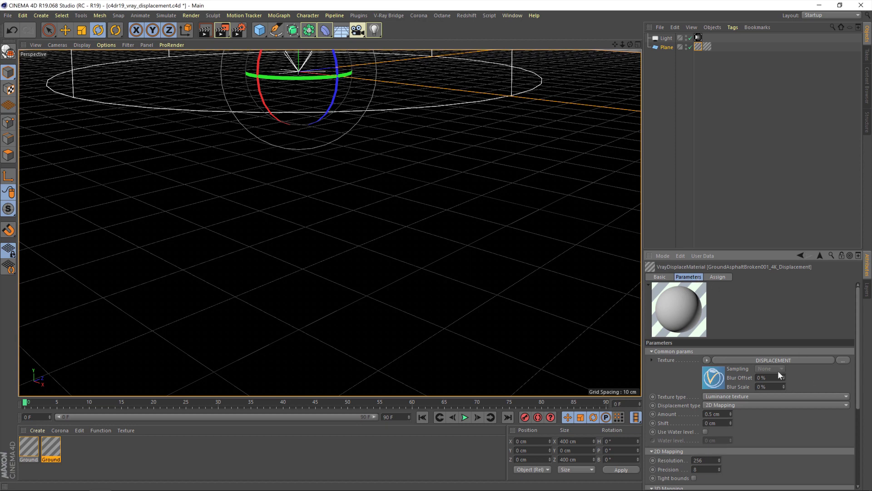
scroll(778, 370, "down", 5)
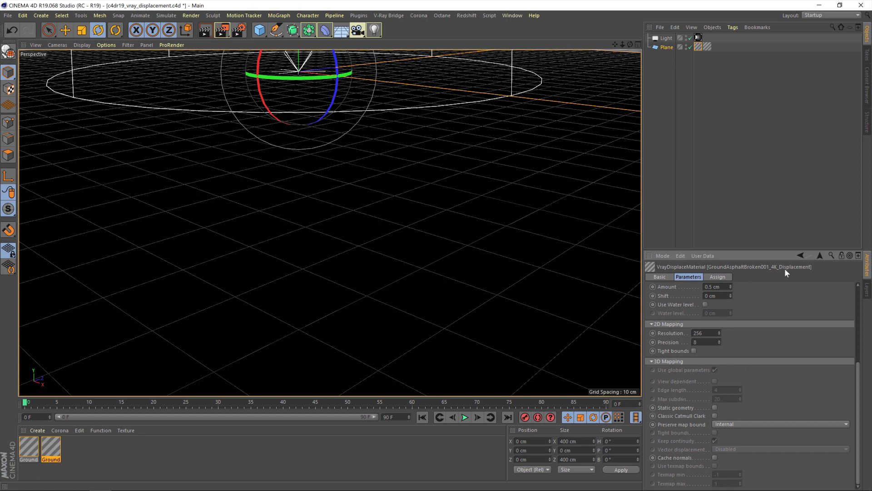
scroll(740, 343, "up", 3)
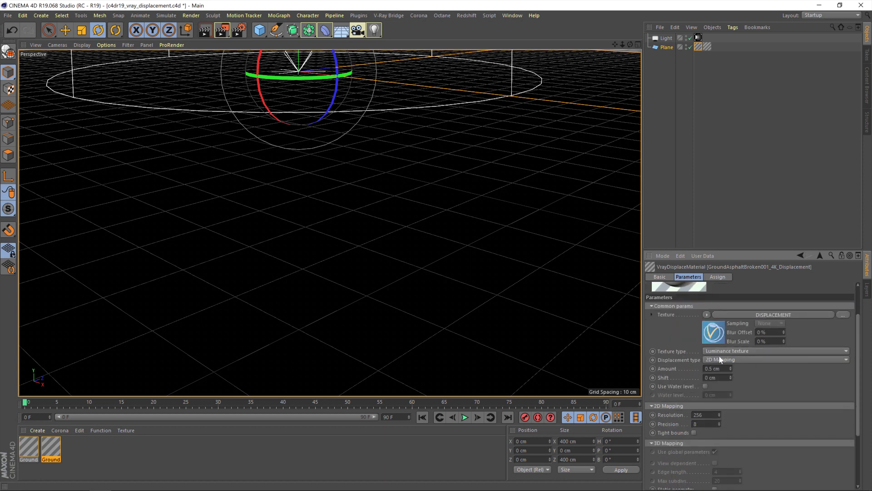
left_click(723, 359)
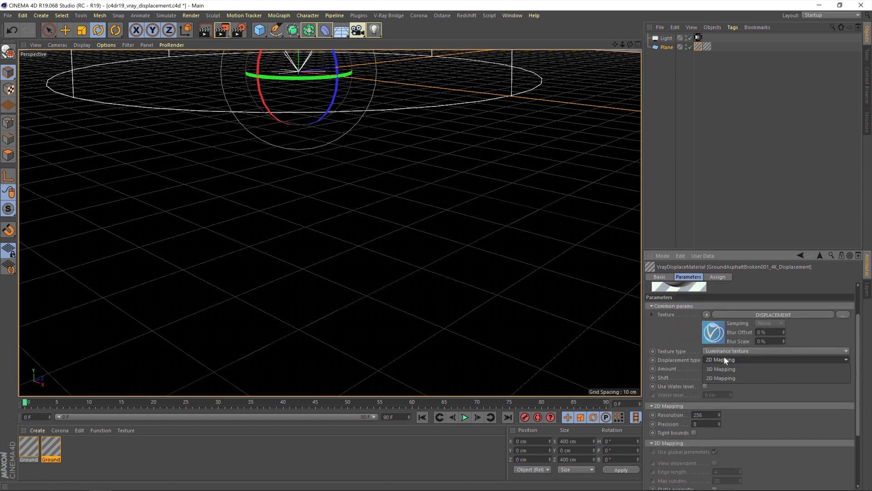
left_click(742, 378)
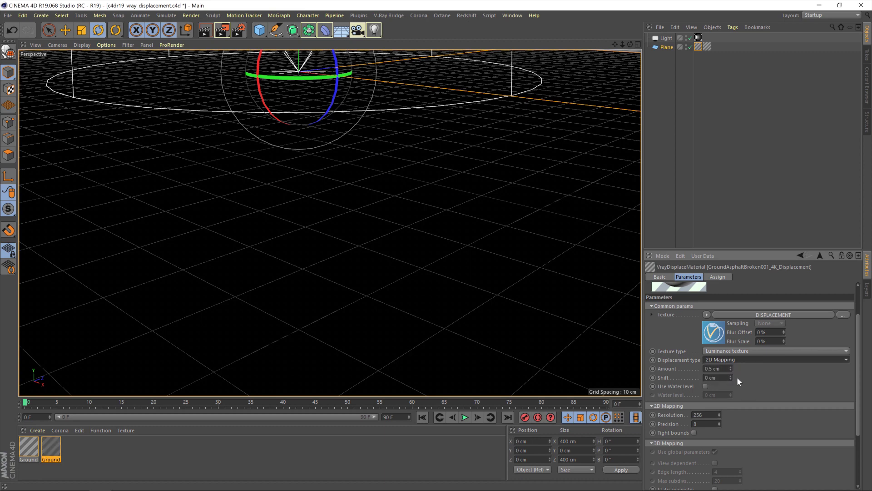
left_click(739, 358)
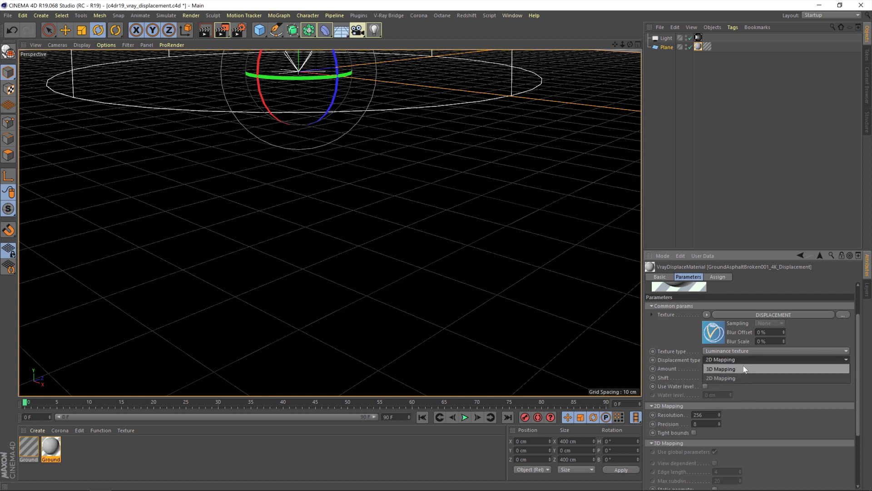
left_click(743, 375)
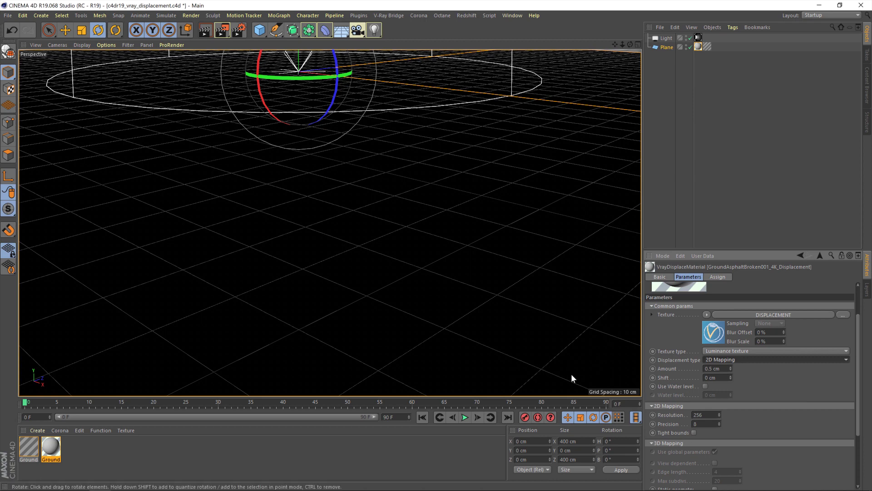
- Set the displacement Amount to 30 cm
left_click(727, 368)
type("40")
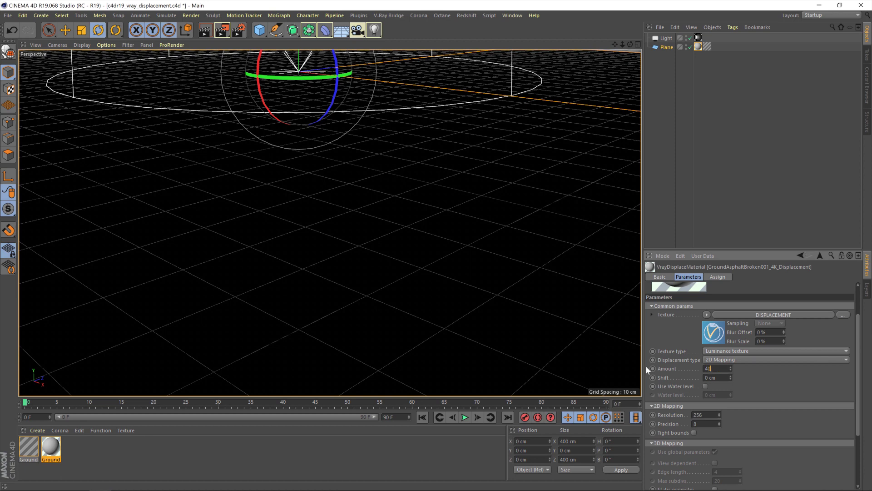
key("BackSpace")
type("30")
key("Return")
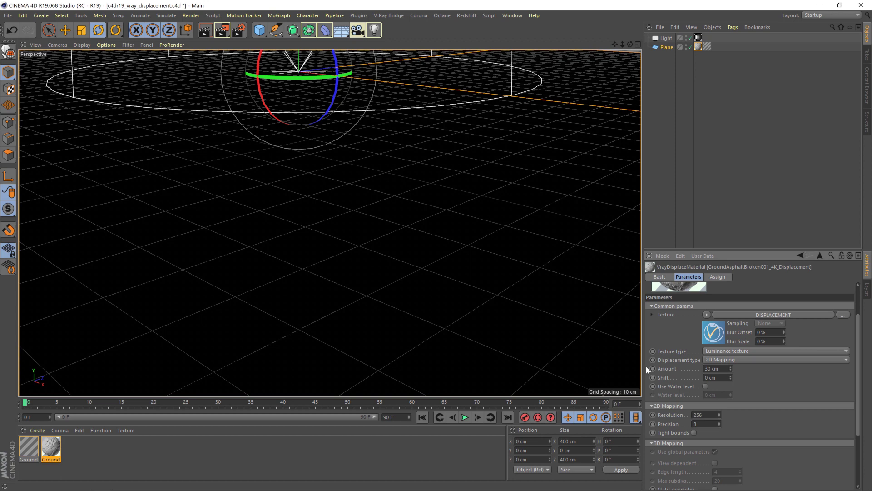
left_click_drag(731, 368, 705, 387)
key("ctrl+z")
- Set the 2D Mapping Resolution to 4096 and start a new render
key("ctrl+a")
type("4096")
key("Return")
left_click_drag(859, 381, 864, 424)
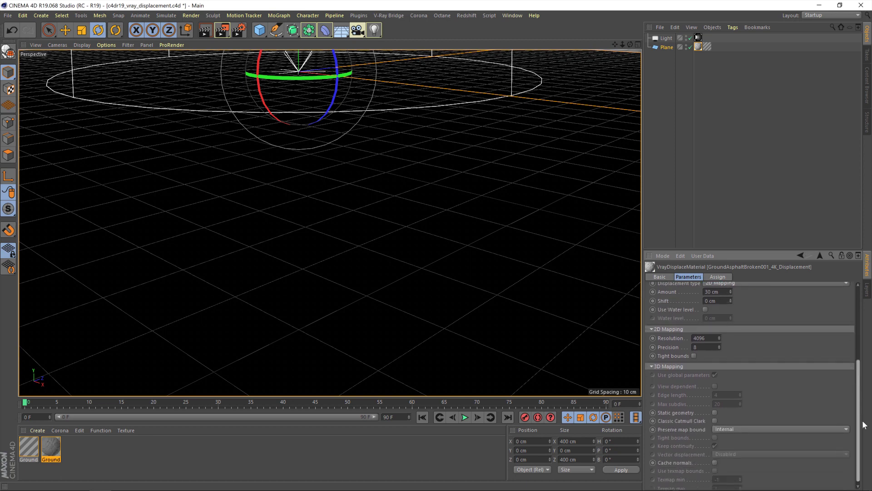
scroll(818, 413, "up", 5)
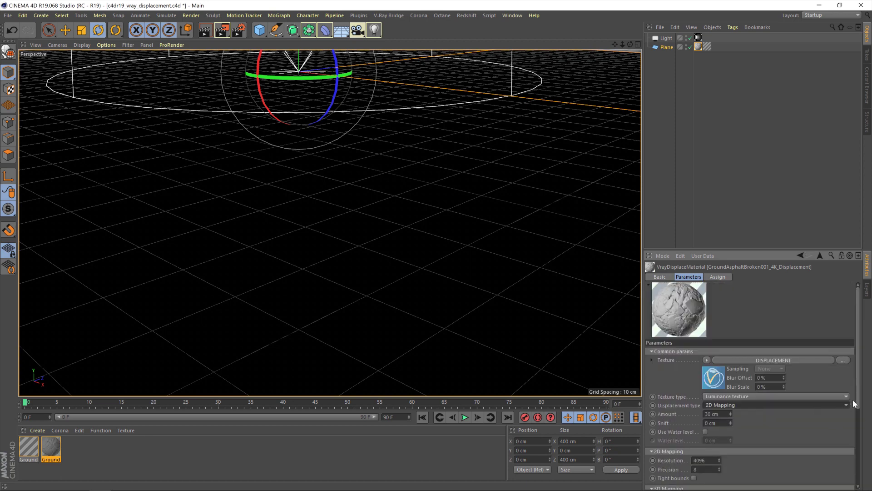
left_click(222, 30)
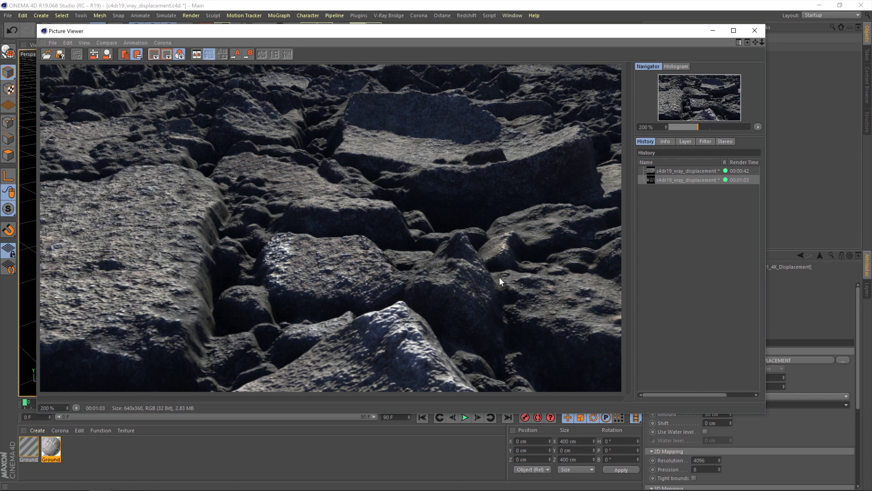
- Compare the earlier 42-second flat render with the new 1:03 deep-rock render in History
left_click(665, 171)
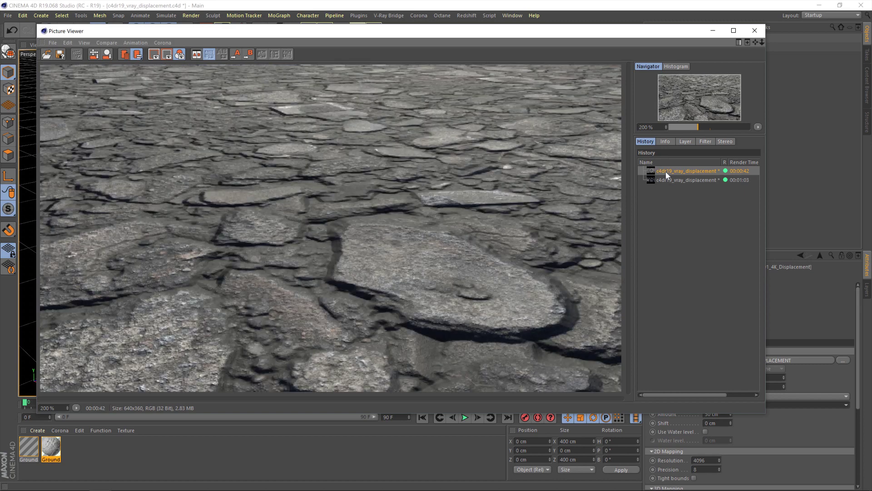
left_click(689, 181)
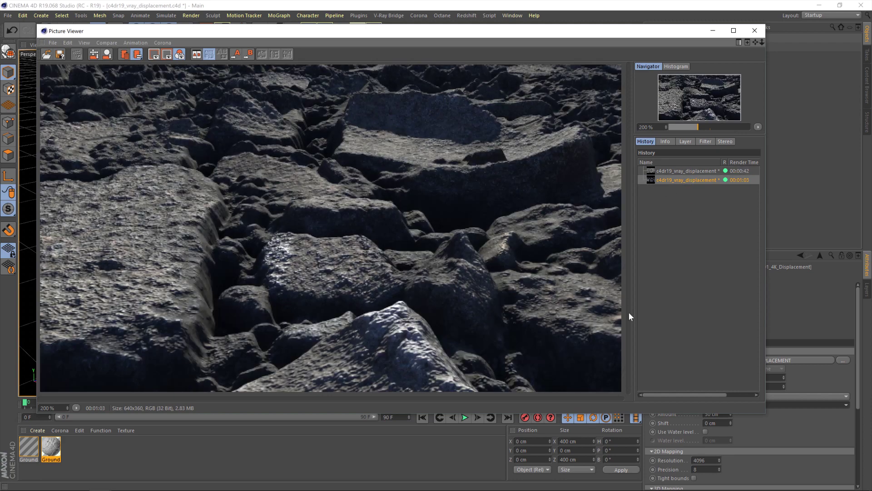